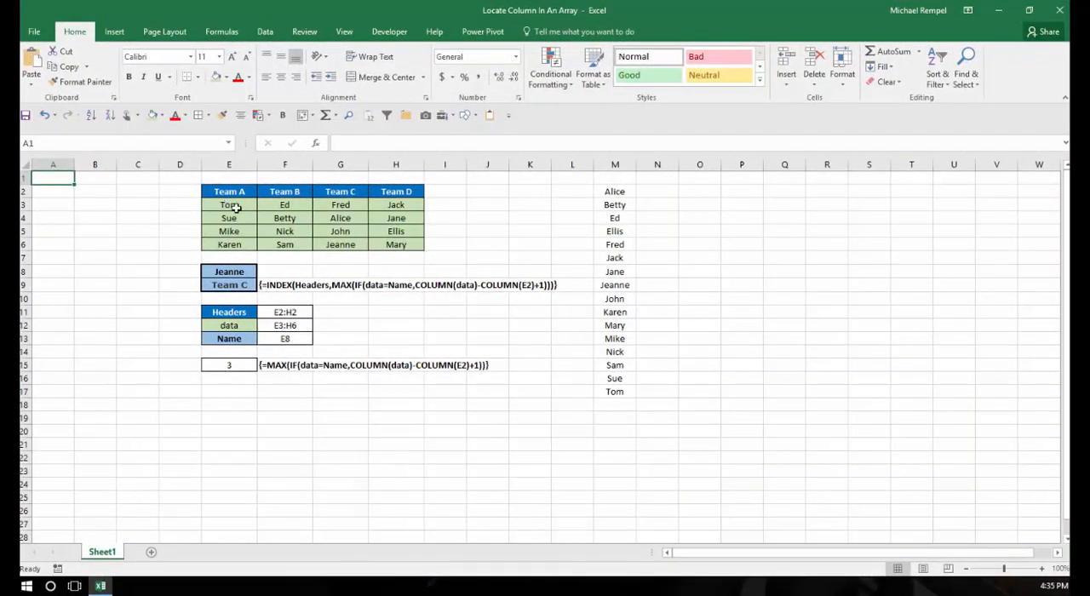
Pick Karen from E8's validation list so E9 returns Team A, after reviewing the data range E3:H6
drag(237, 208, 397, 244)
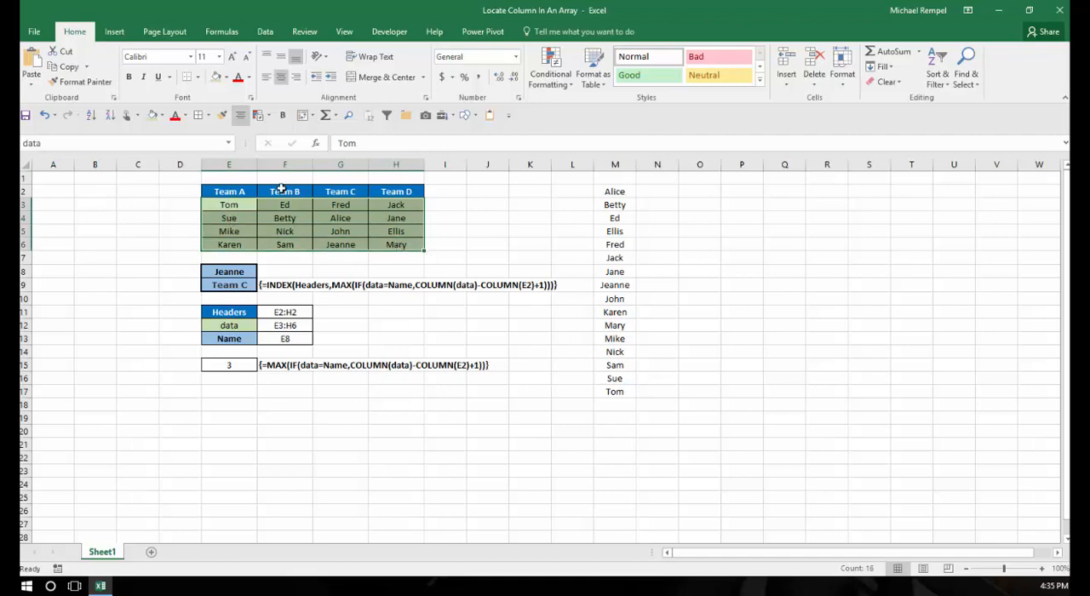
click(225, 207)
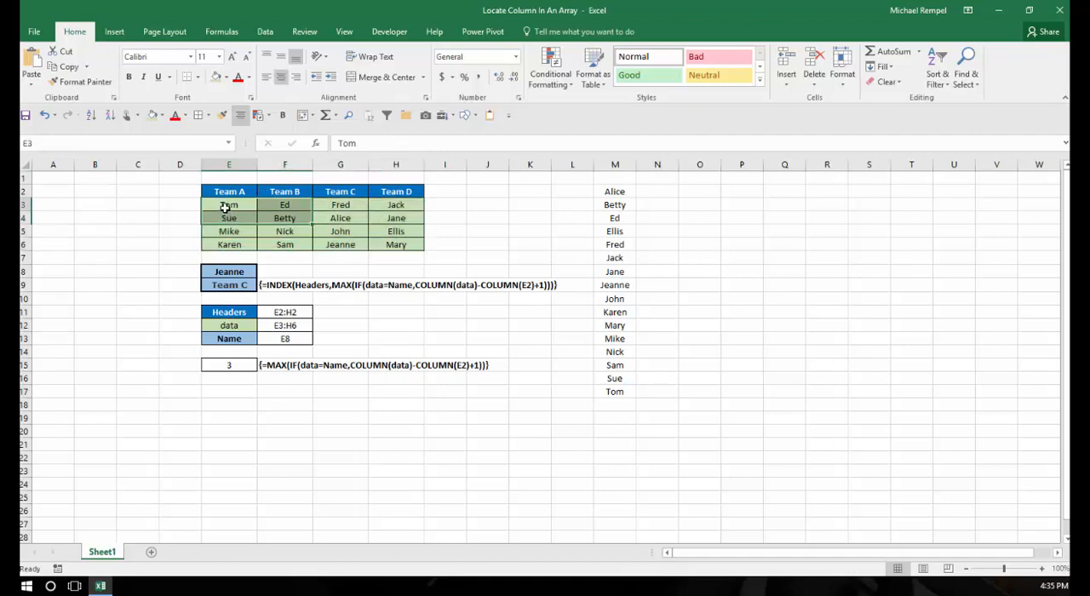
click(232, 273)
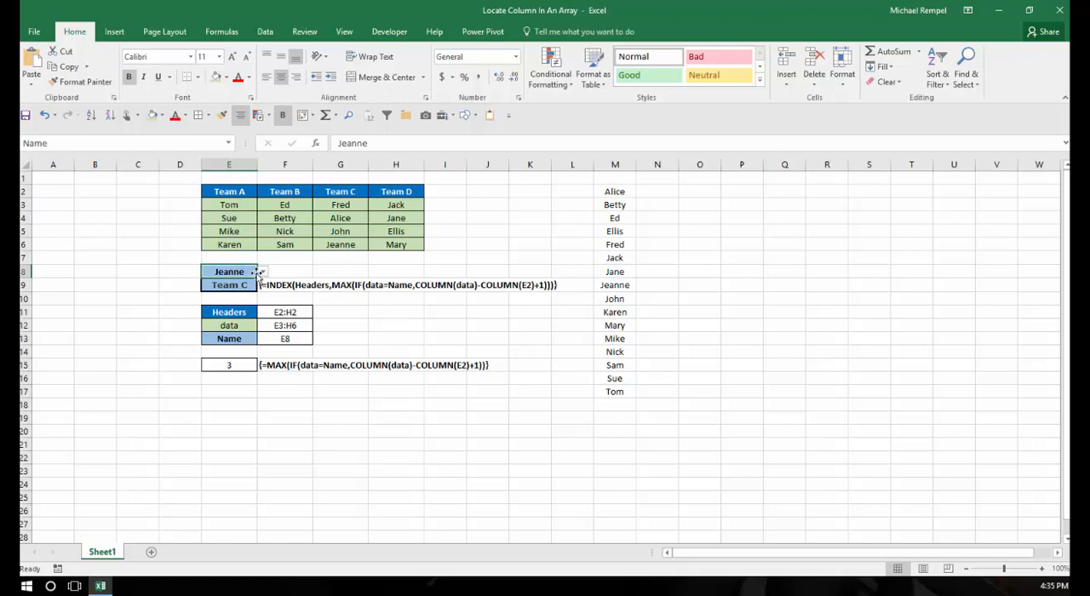
click(264, 273)
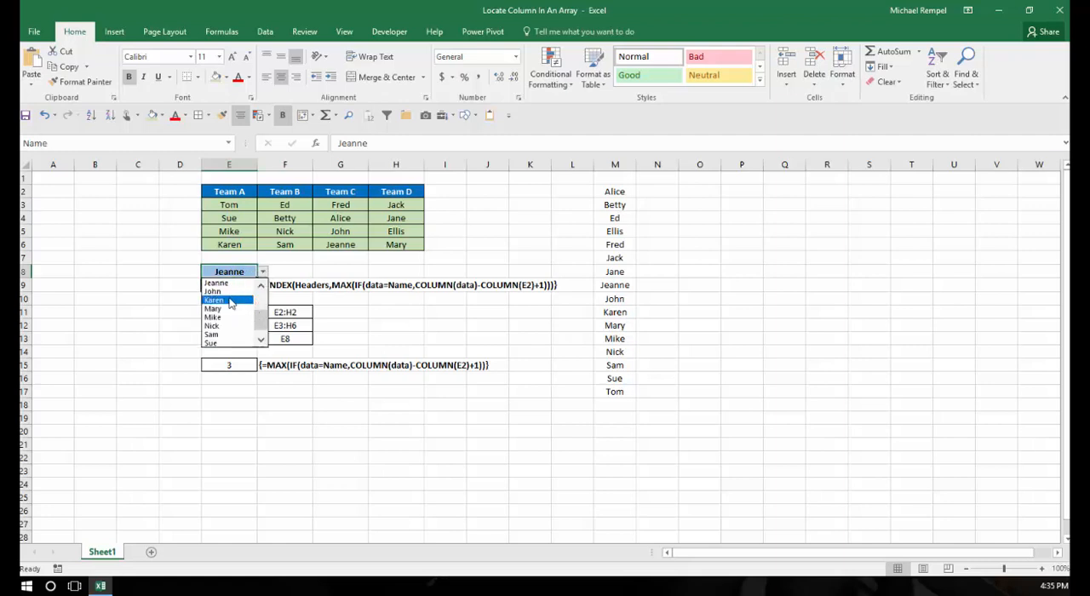
click(218, 305)
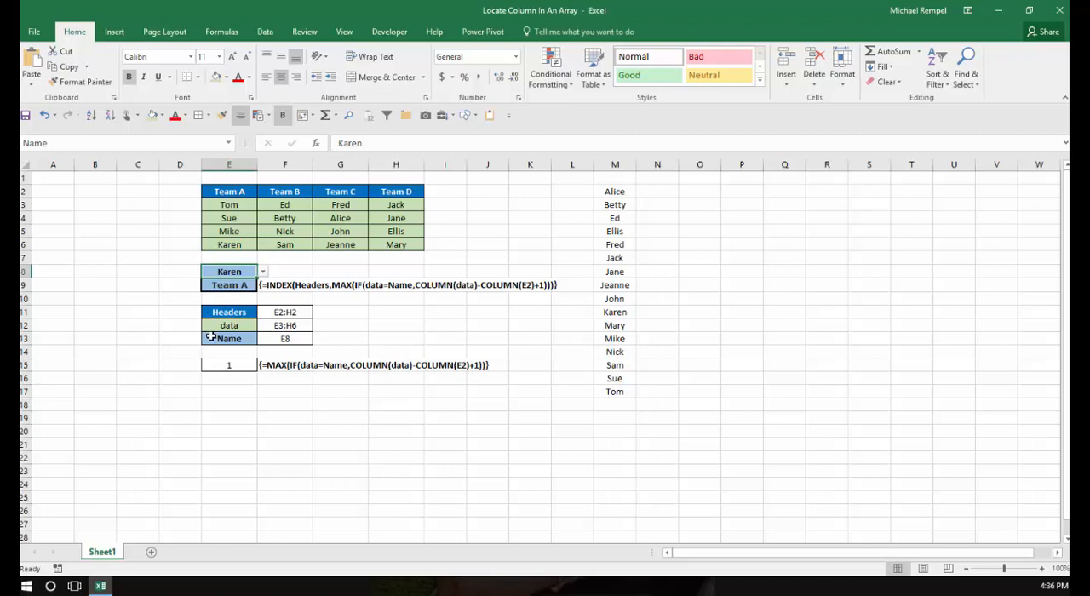
click(238, 286)
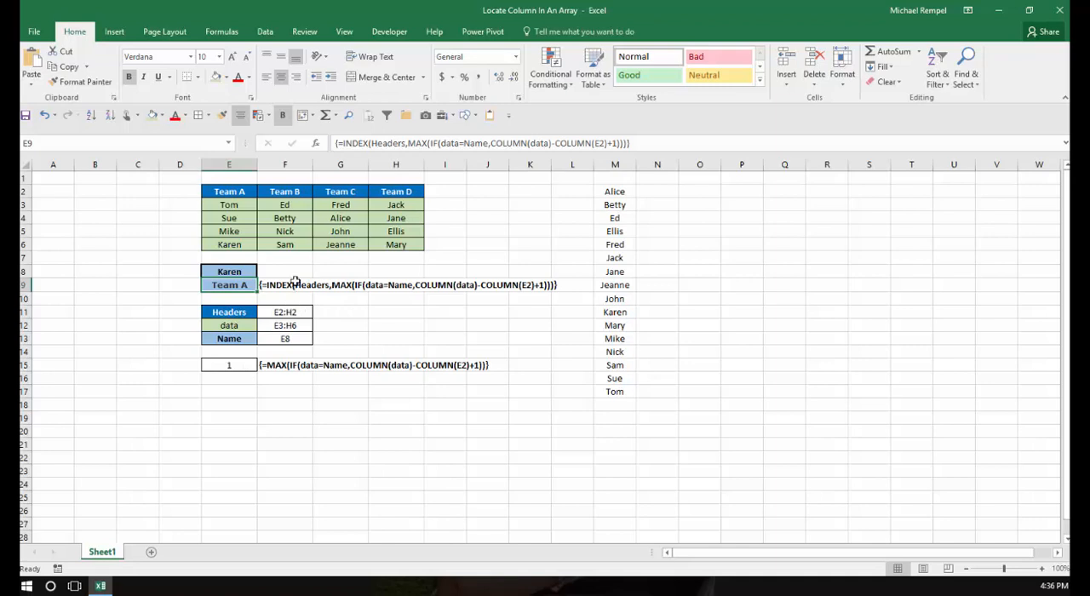
click(274, 394)
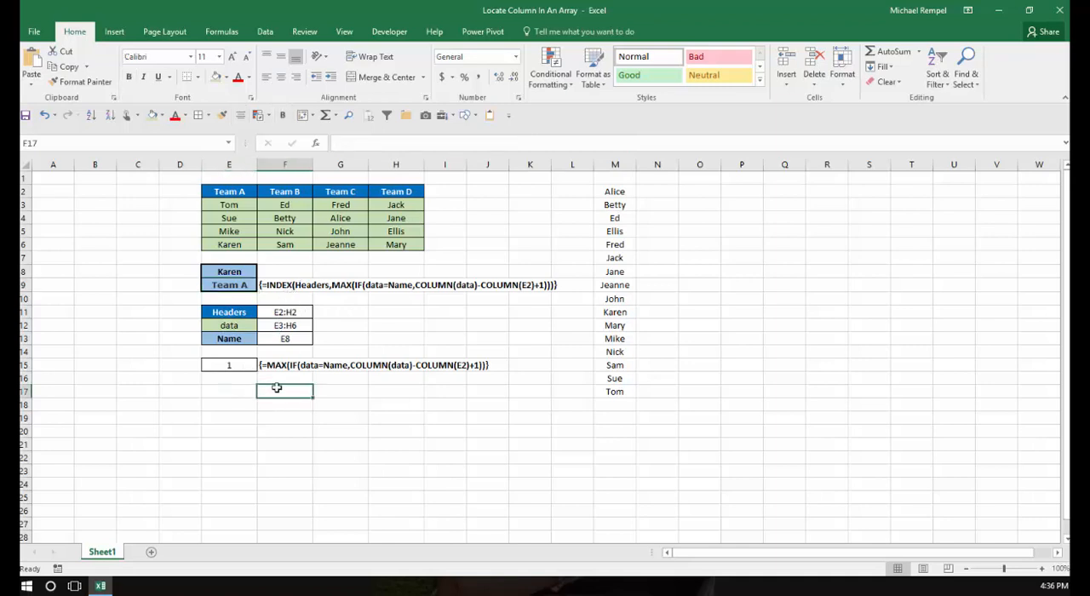
text(=)
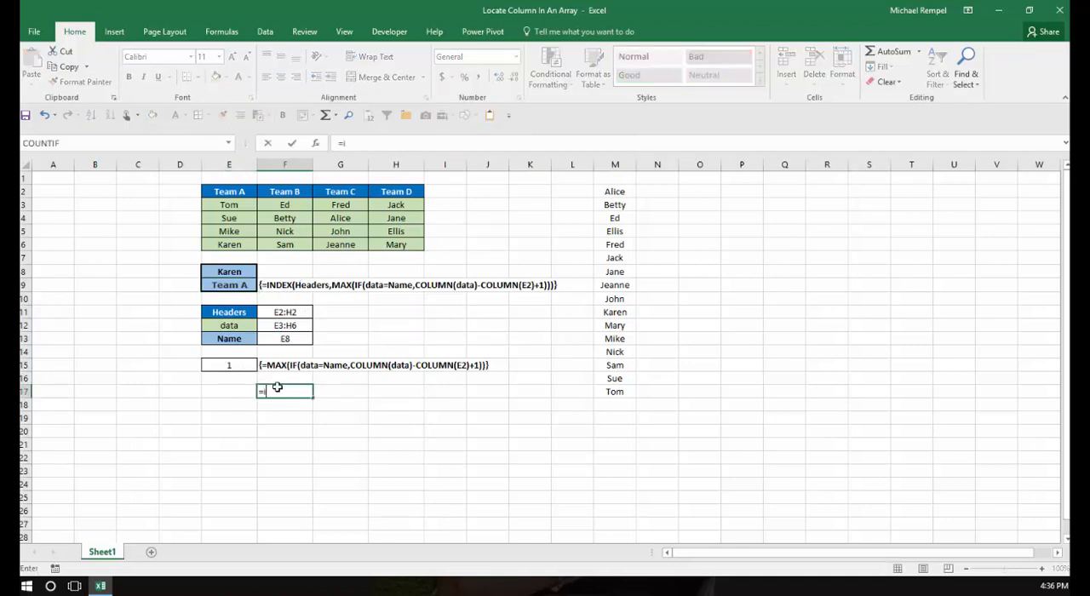
text(ind)
key(Tab)
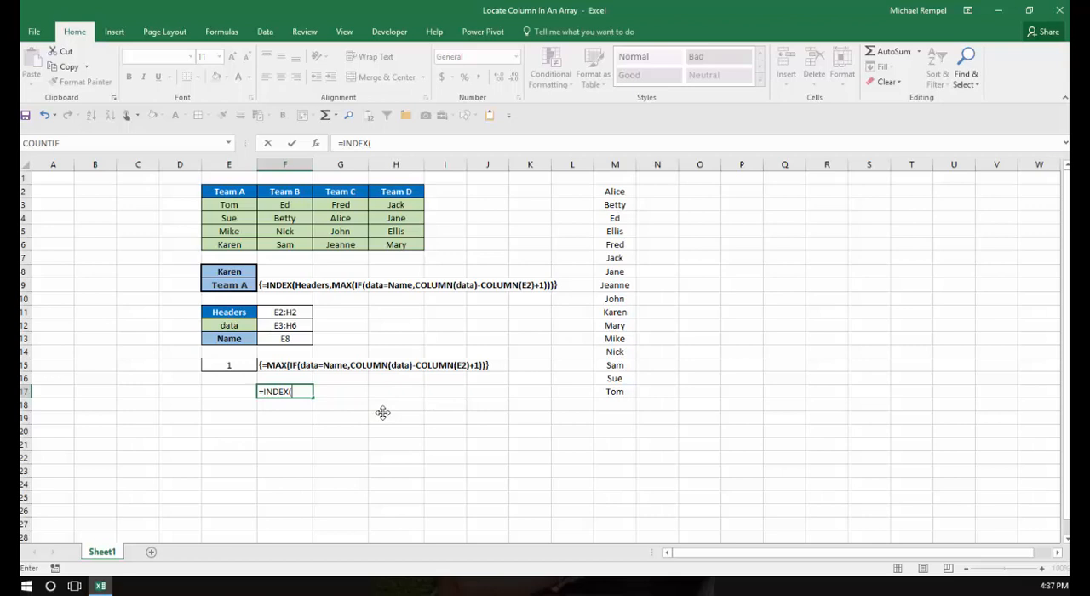
key(Escape)
click(247, 284)
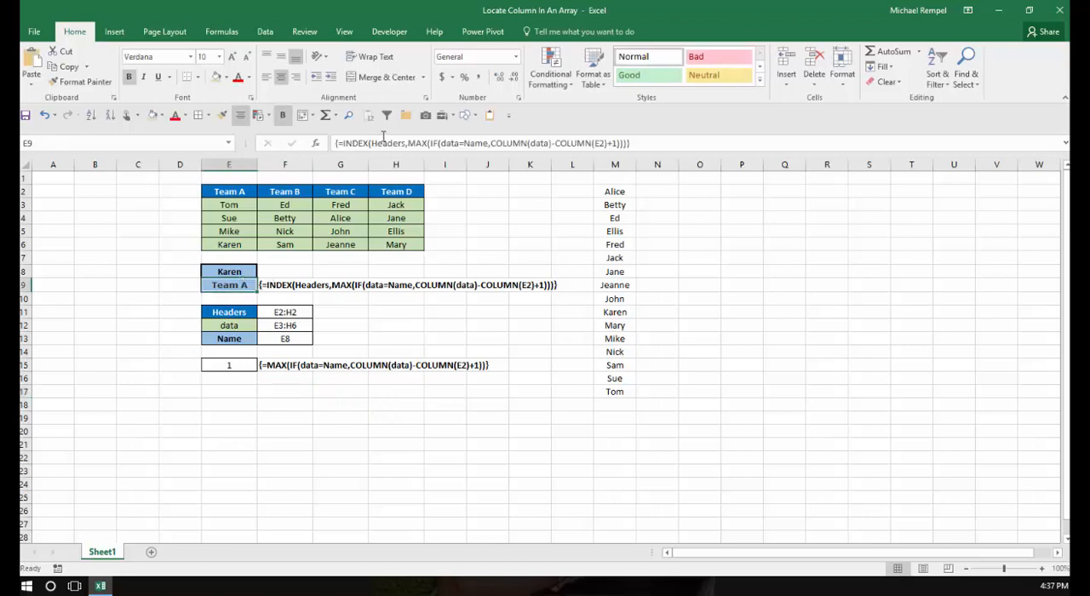
click(372, 143)
click(381, 166)
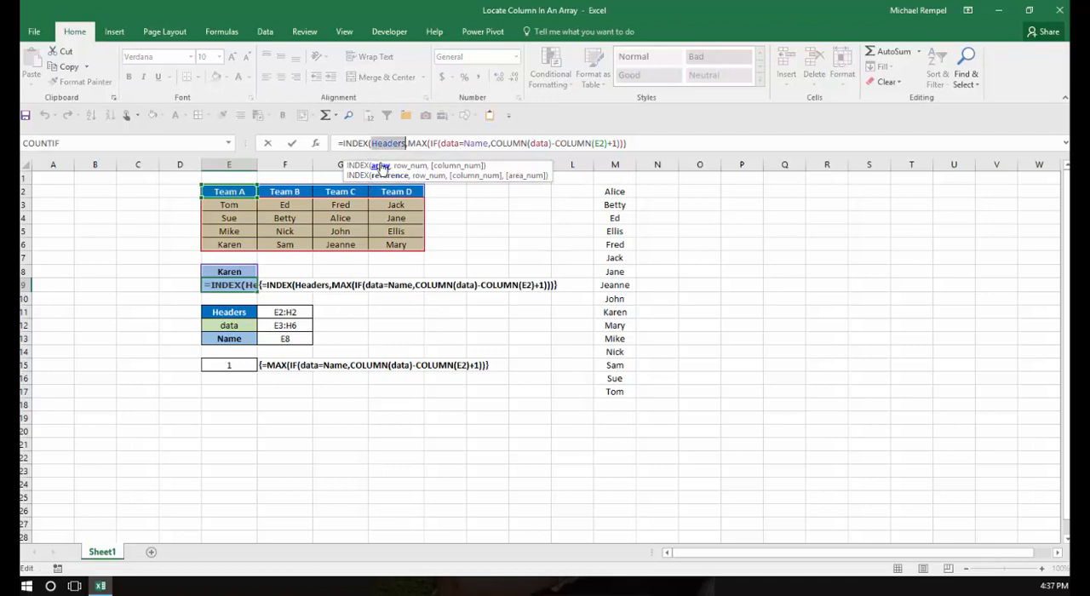
click(411, 166)
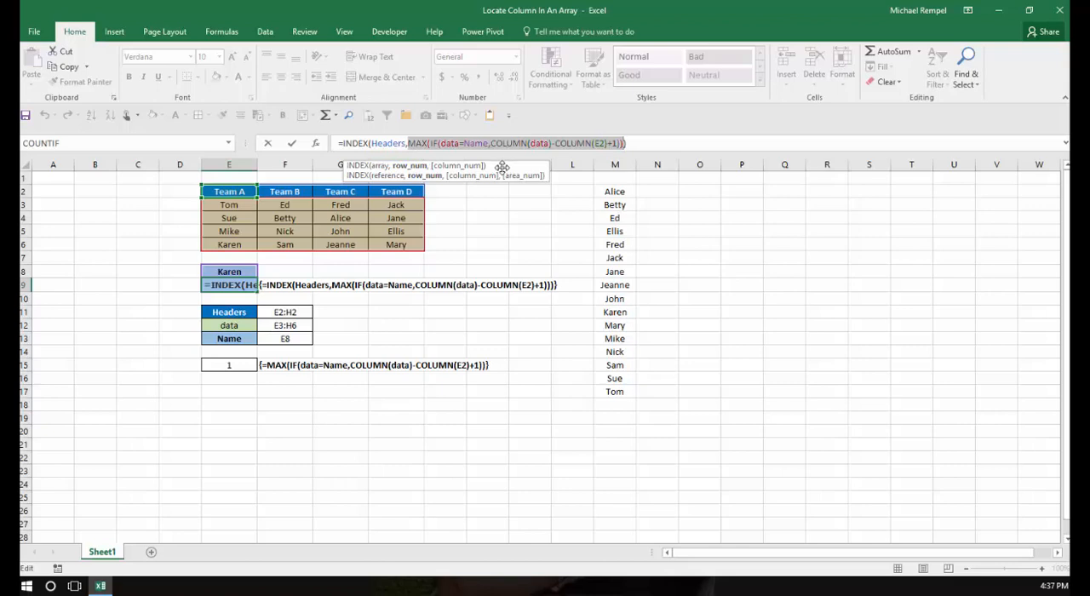
key(ctrl+shift+Return)
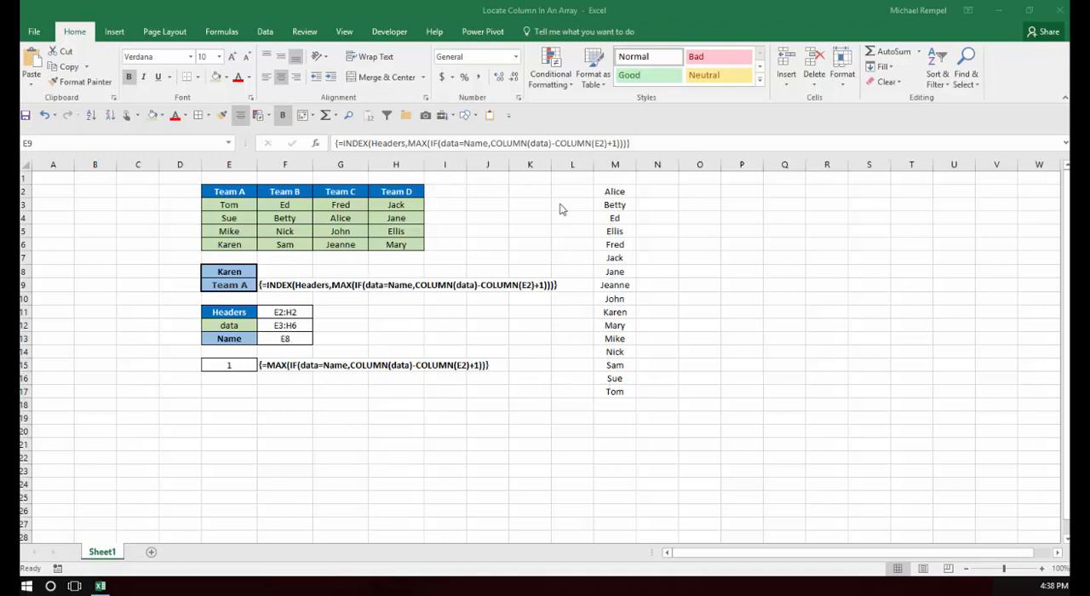
Try the E9 INDEX formula with an extra comma, then with row number 1, committing each as an array formula
click(406, 143)
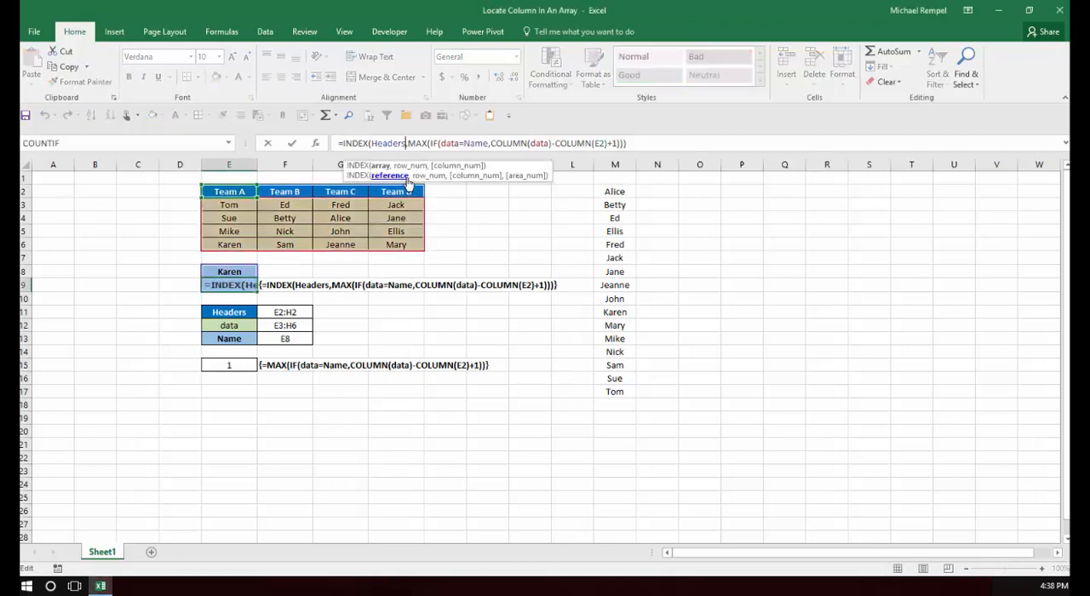
text(,)
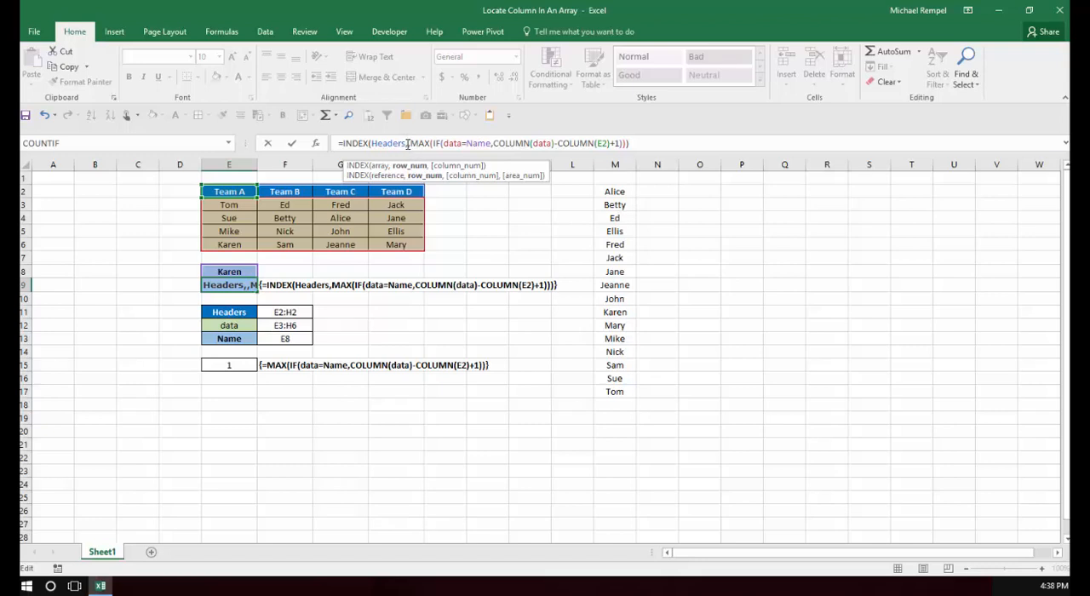
click(637, 143)
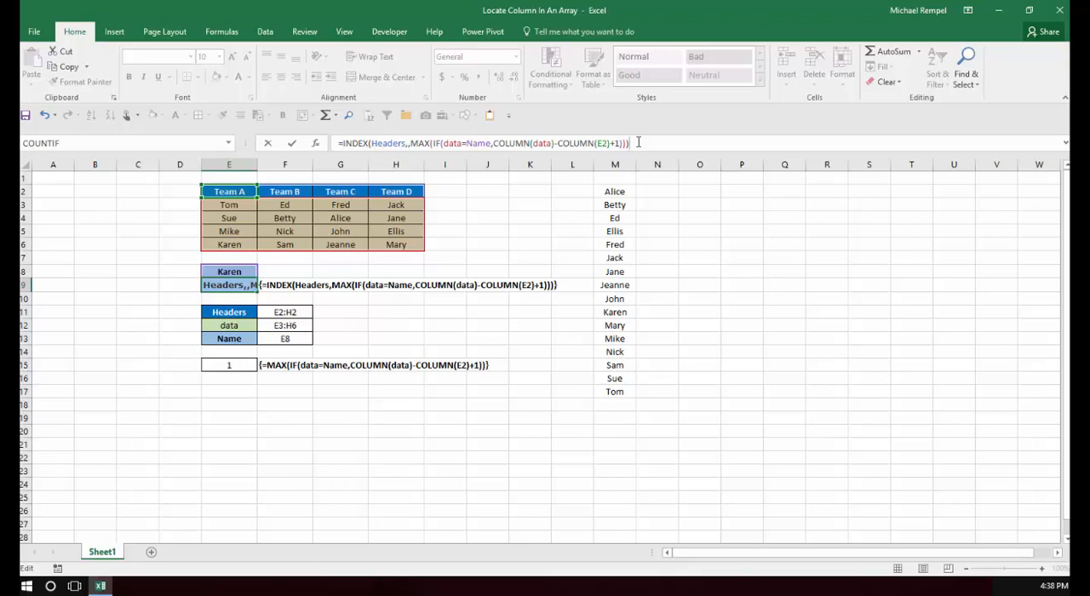
key(ctrl+shift+Return)
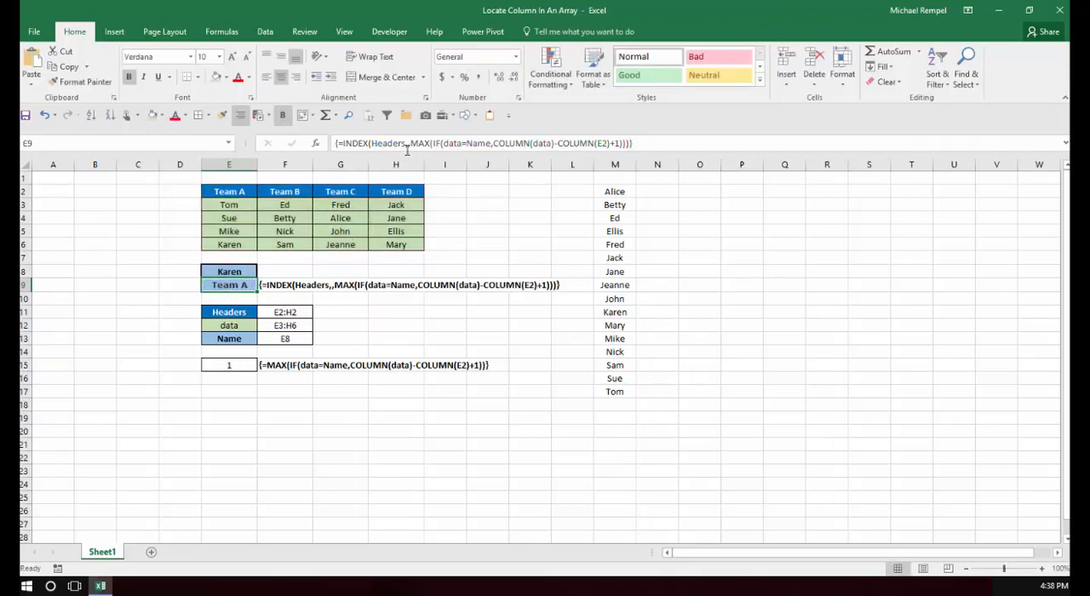
click(408, 143)
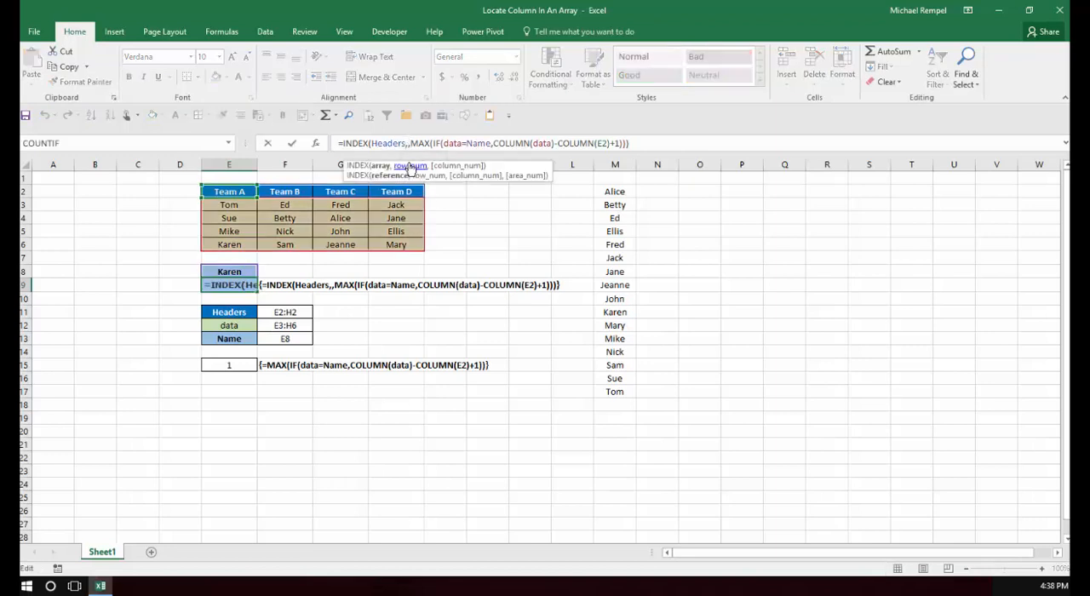
text(1)
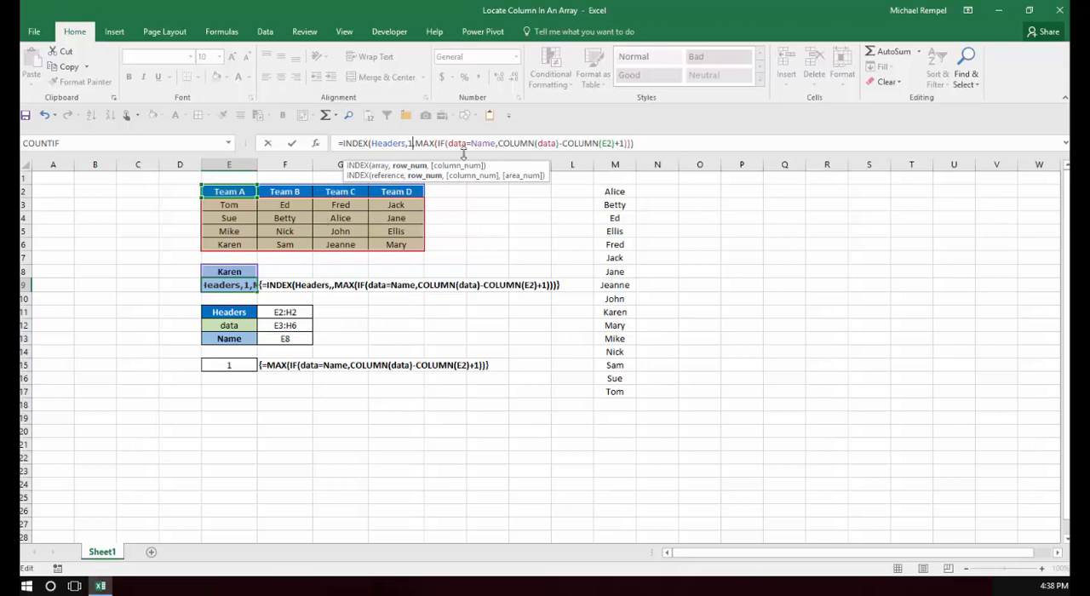
click(644, 143)
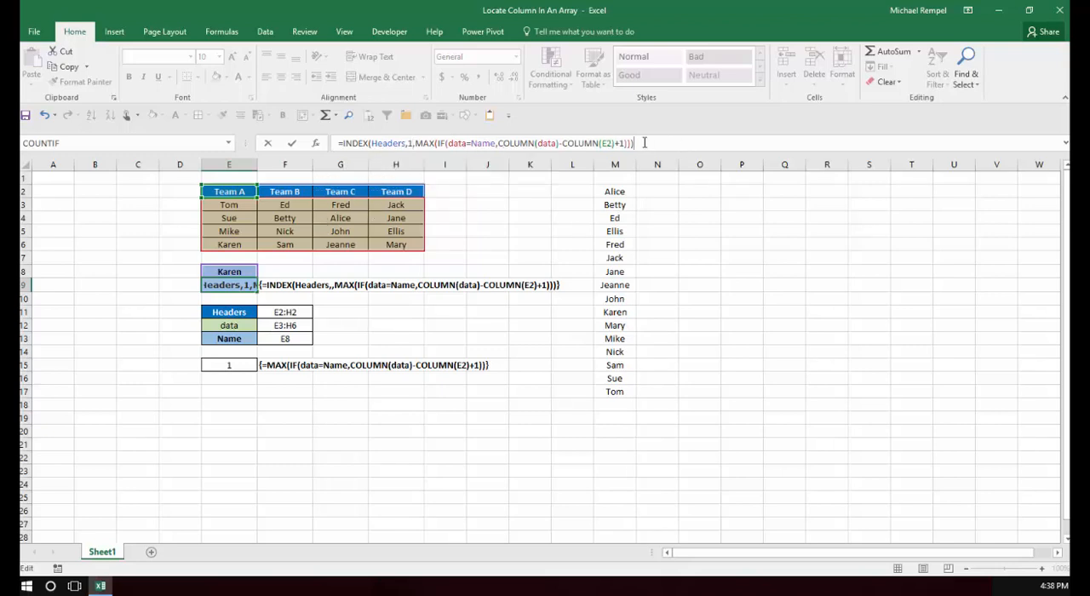
key(ctrl+shift+Return)
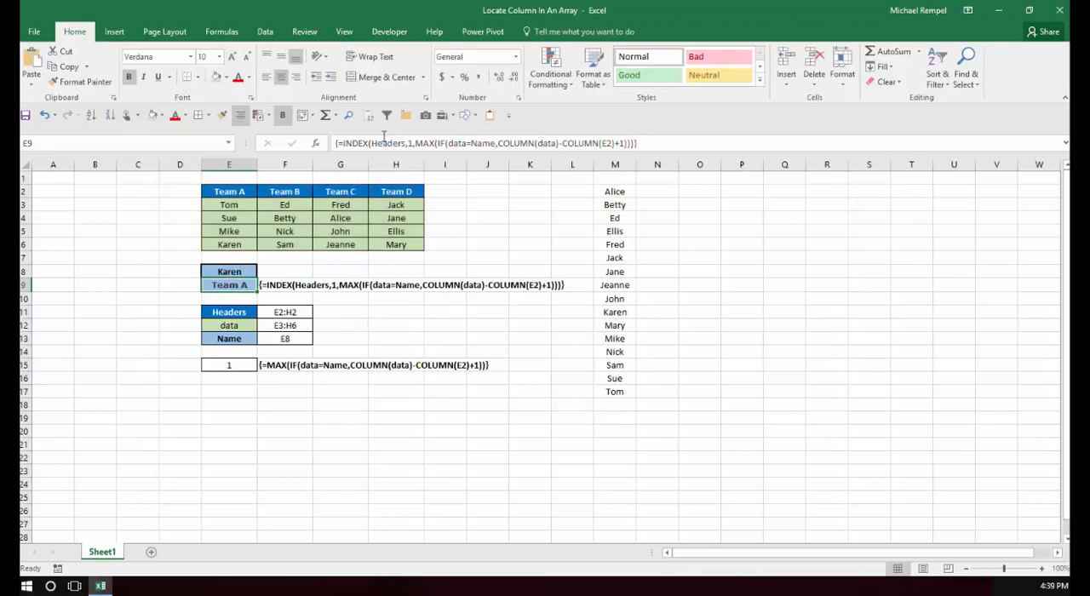
Remove the row-number argument and commit {=INDEX(Headers,MAX(IF(data=Name,COLUMN(data)-COLUMN(E2)+1)))} as an array formula
click(409, 145)
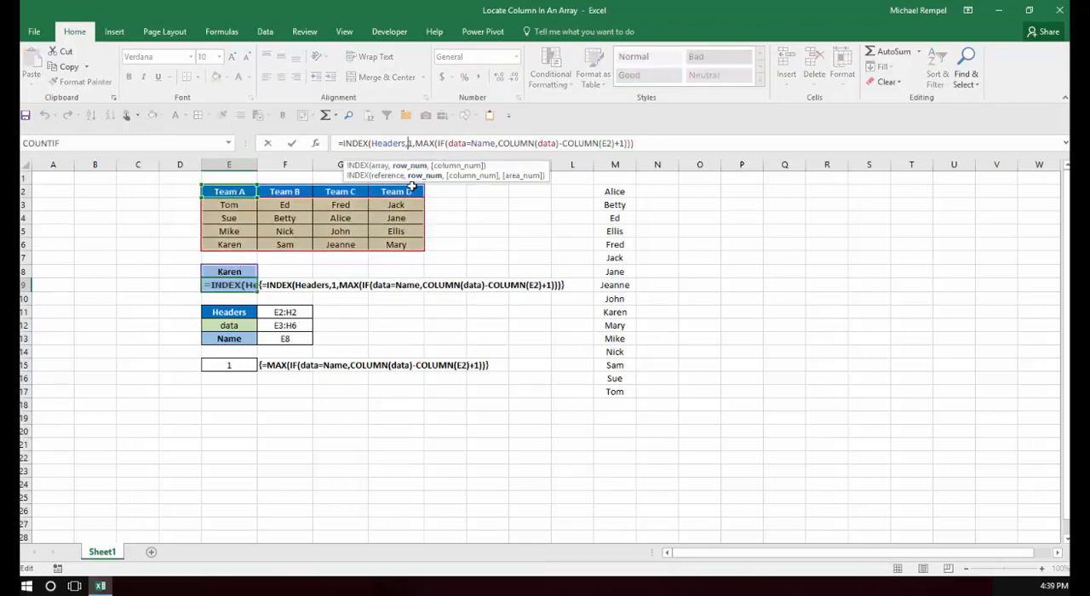
key(Delete)
key(Delete)
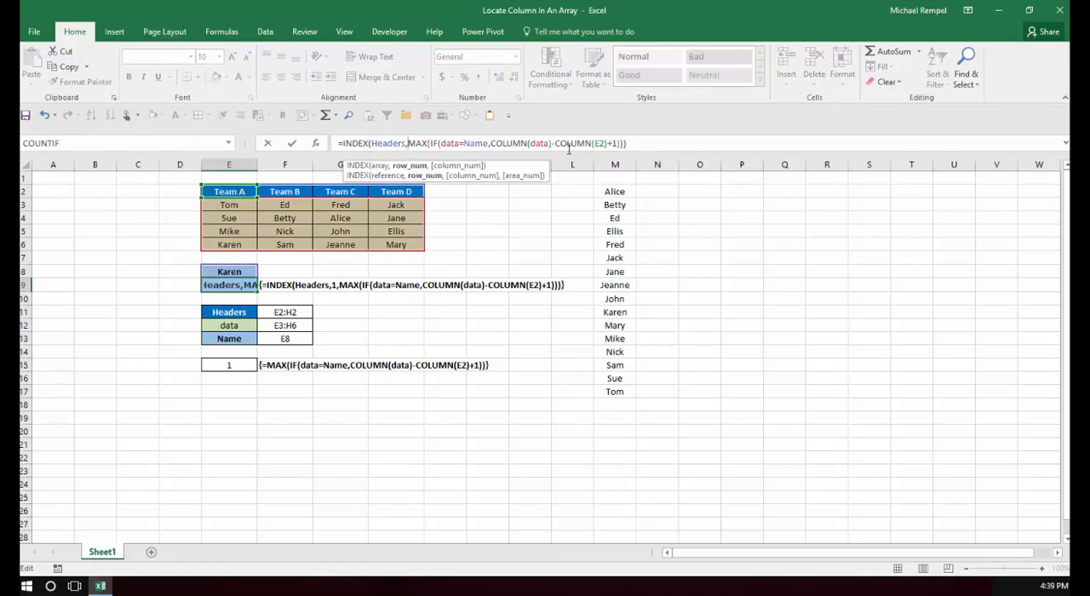
click(640, 144)
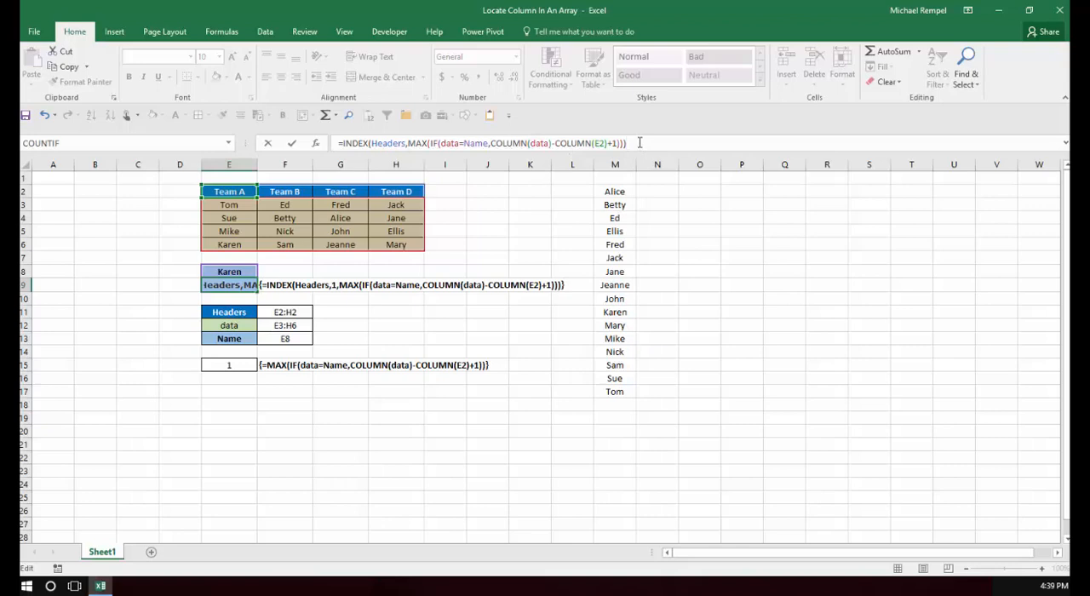
key(ctrl+shift+Return)
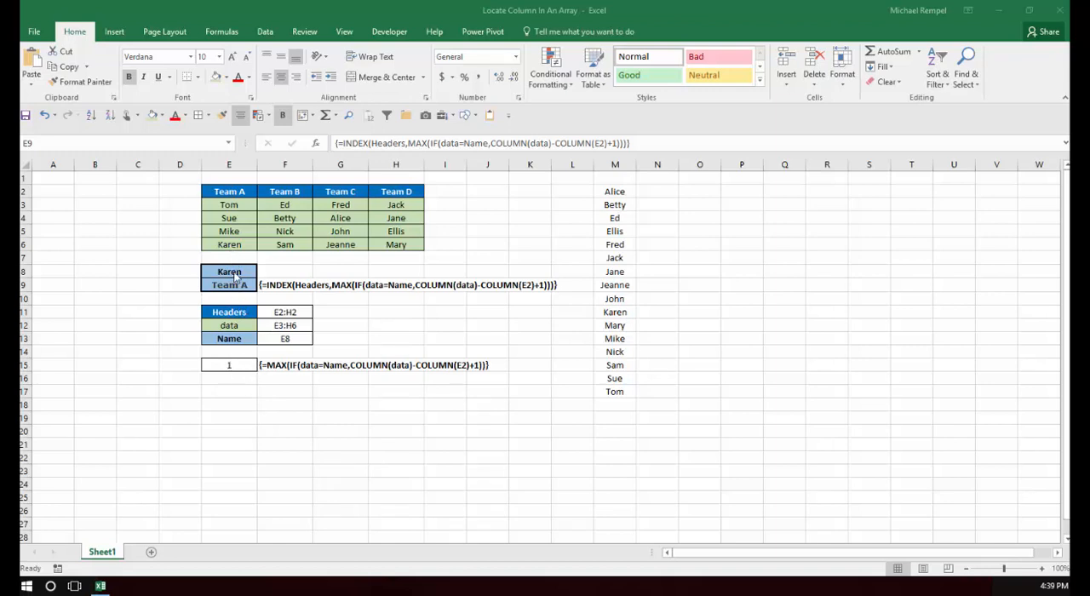
Choose Sam from E8's list so E9 gives Team B, then select the MAX column-number formula in E15
click(235, 273)
click(262, 274)
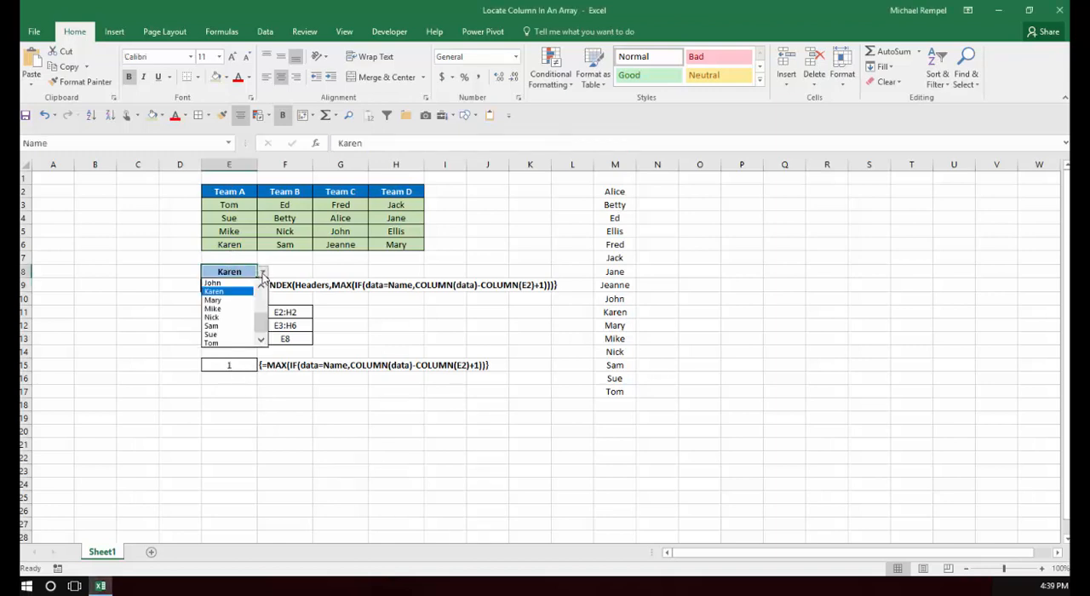
click(230, 328)
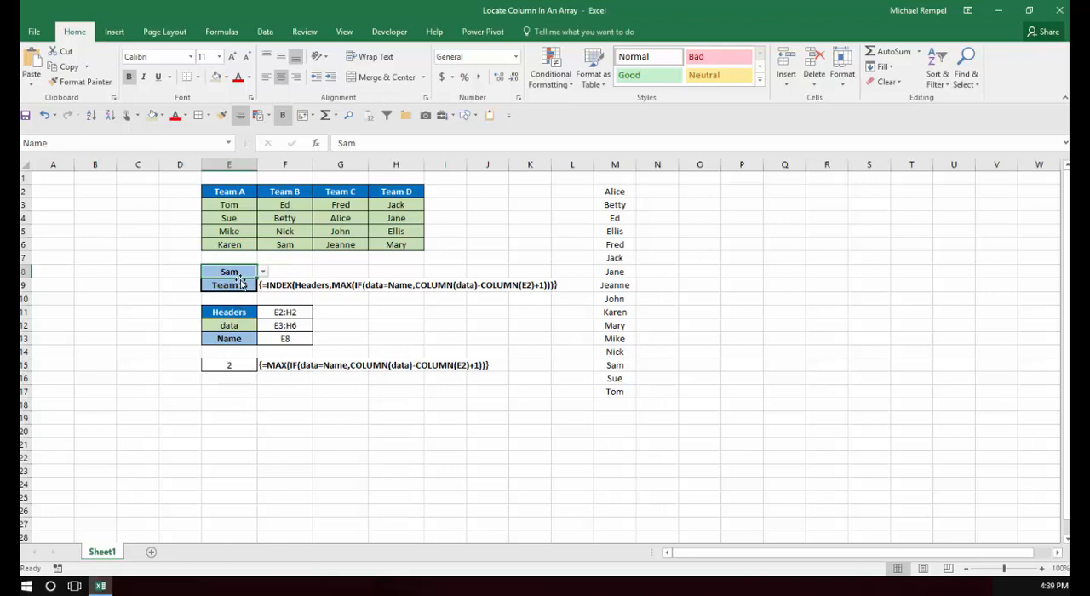
click(229, 366)
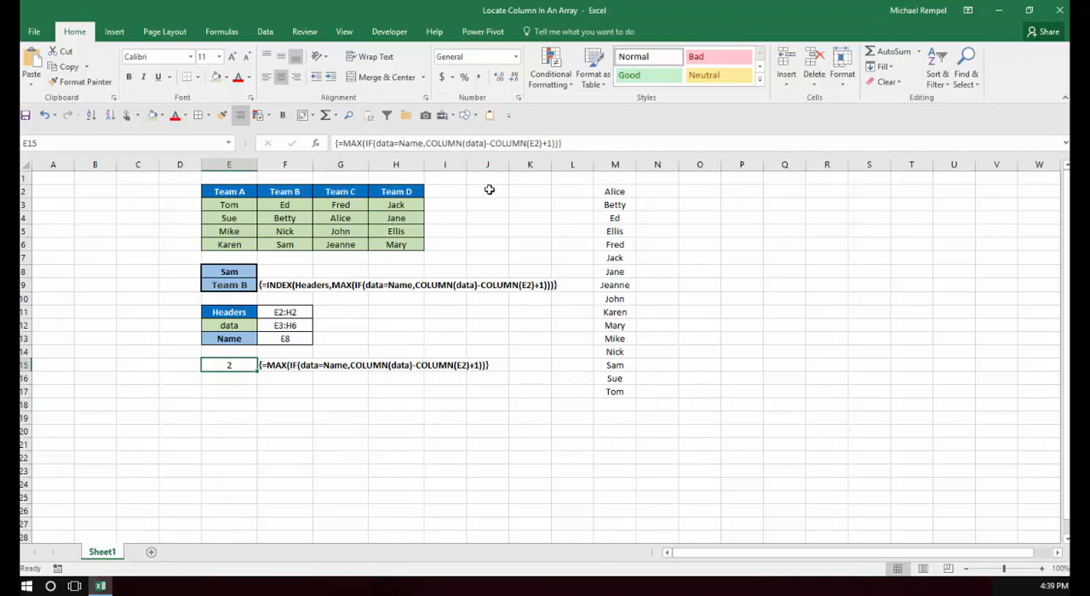
Start Evaluate Formula on E15 from Formula Auditing and nudge the dialog up slightly
click(222, 32)
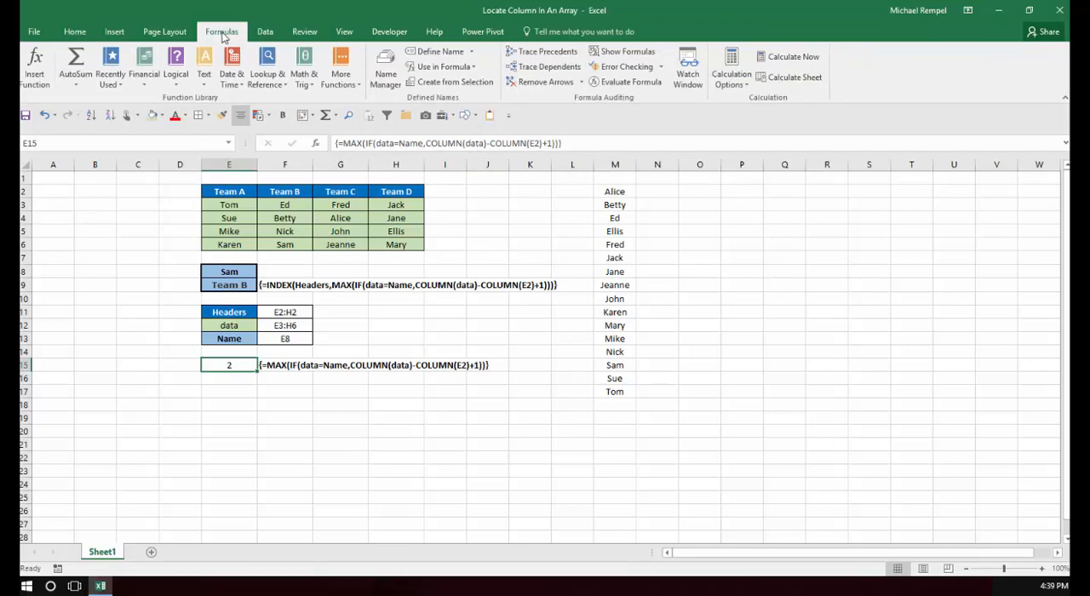
click(610, 86)
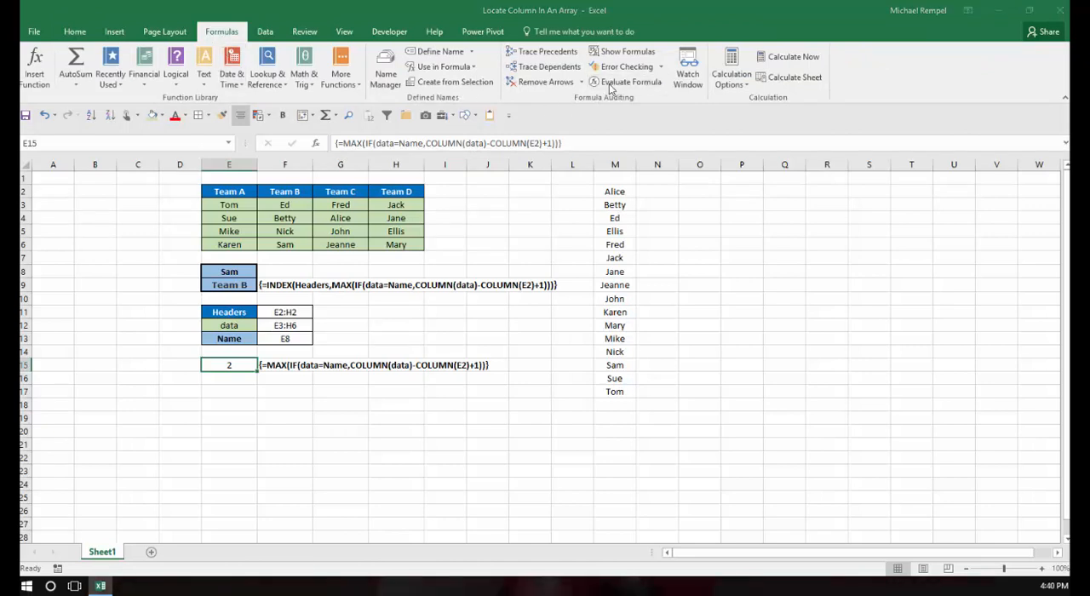
drag(537, 189, 536, 185)
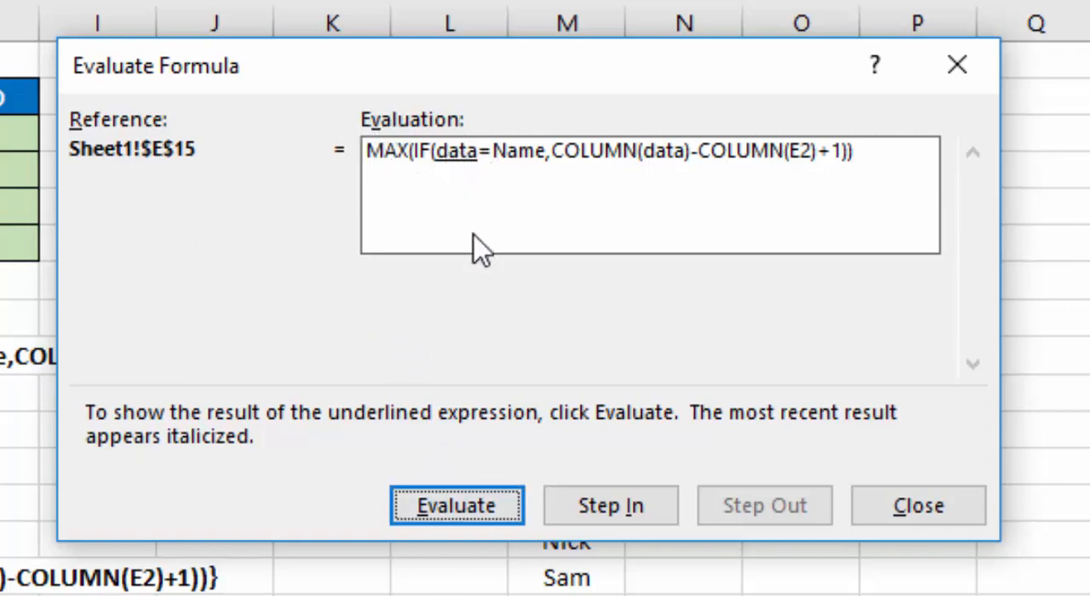
Evaluate until data expands to its names, Name becomes Sam, and the comparison yields one TRUE
click(469, 525)
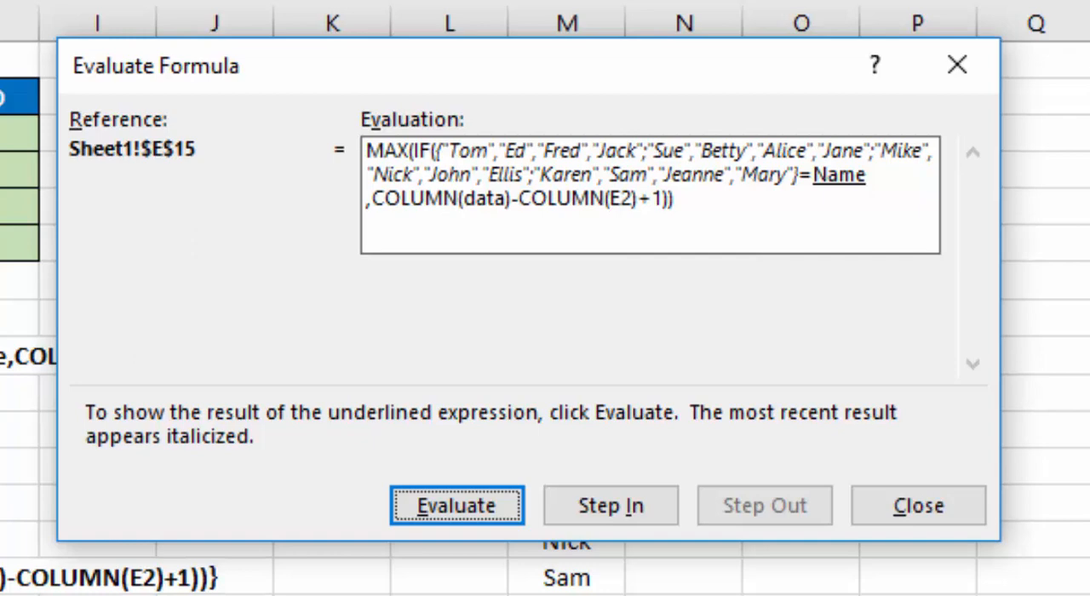
click(473, 511)
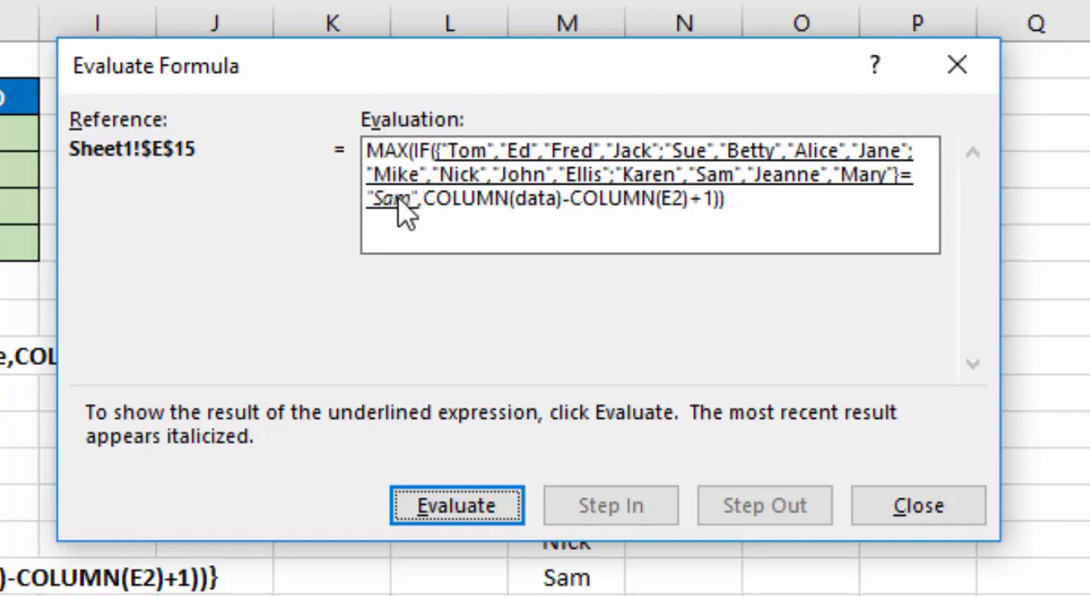
click(468, 514)
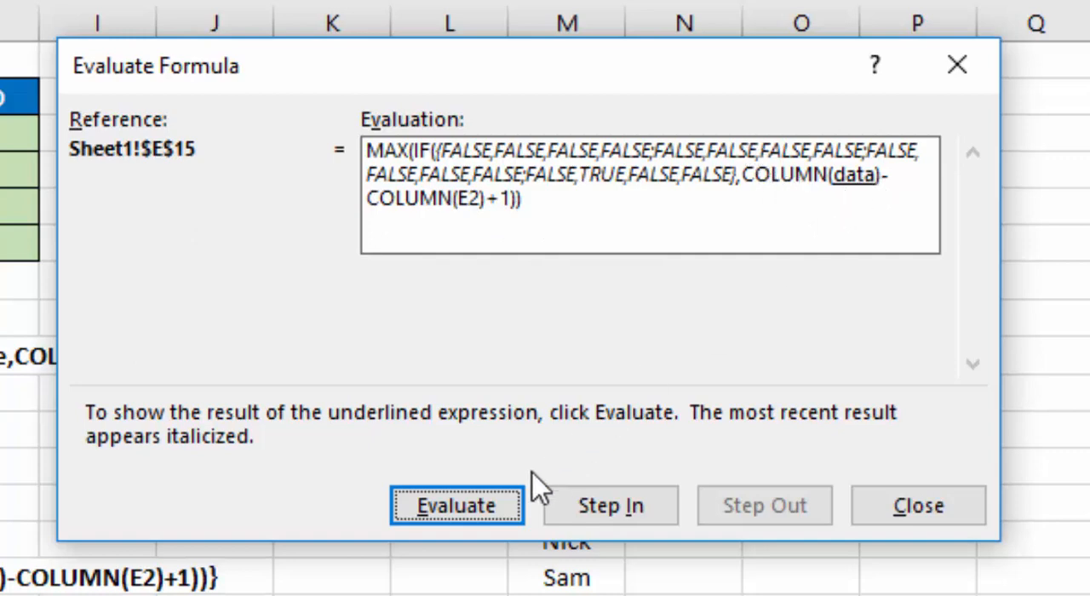
Evaluate COLUMN(data), subtract COLUMN(E2) and add 1 so the relative columns resolve to {1,2,3,4}
click(467, 516)
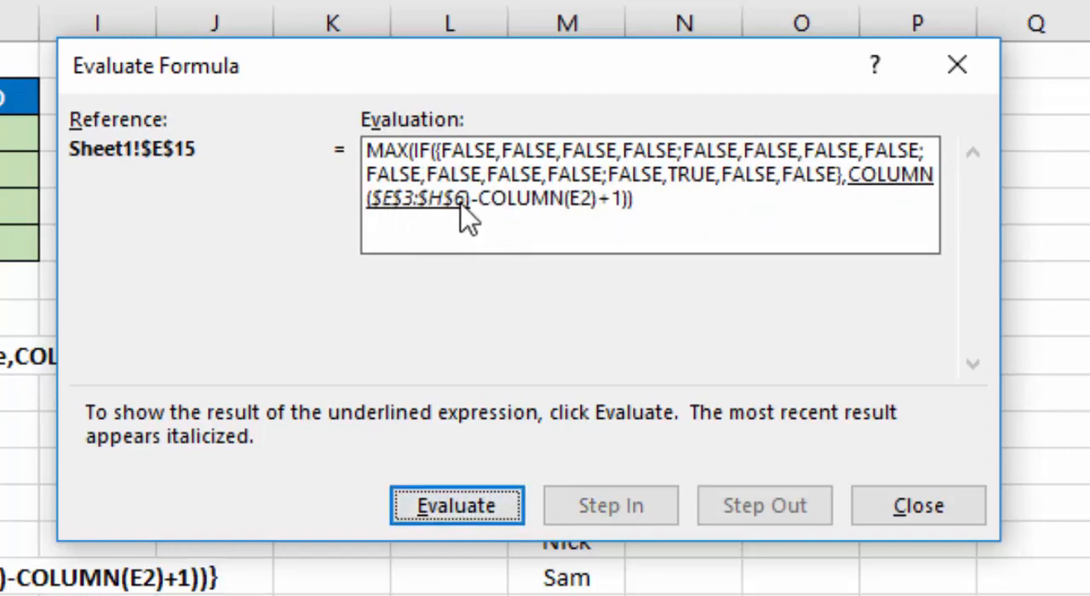
click(480, 494)
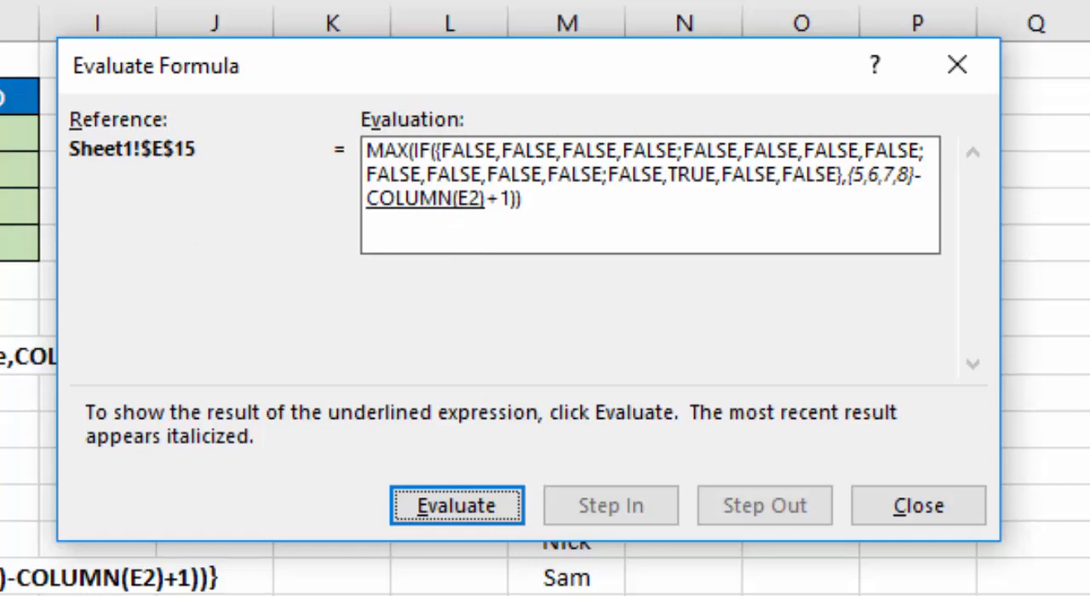
click(470, 505)
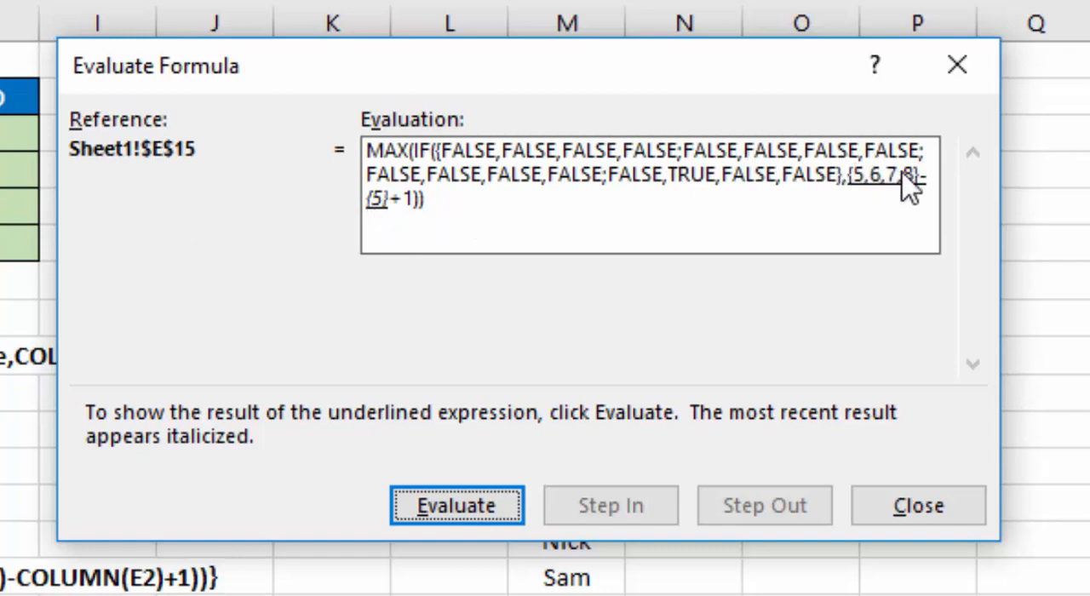
click(439, 511)
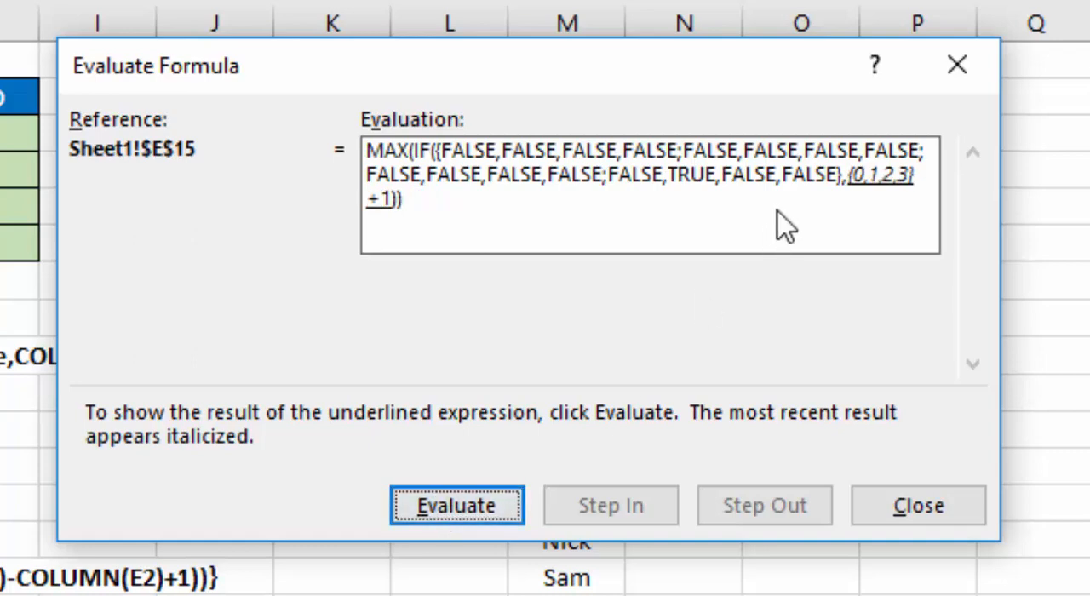
click(438, 510)
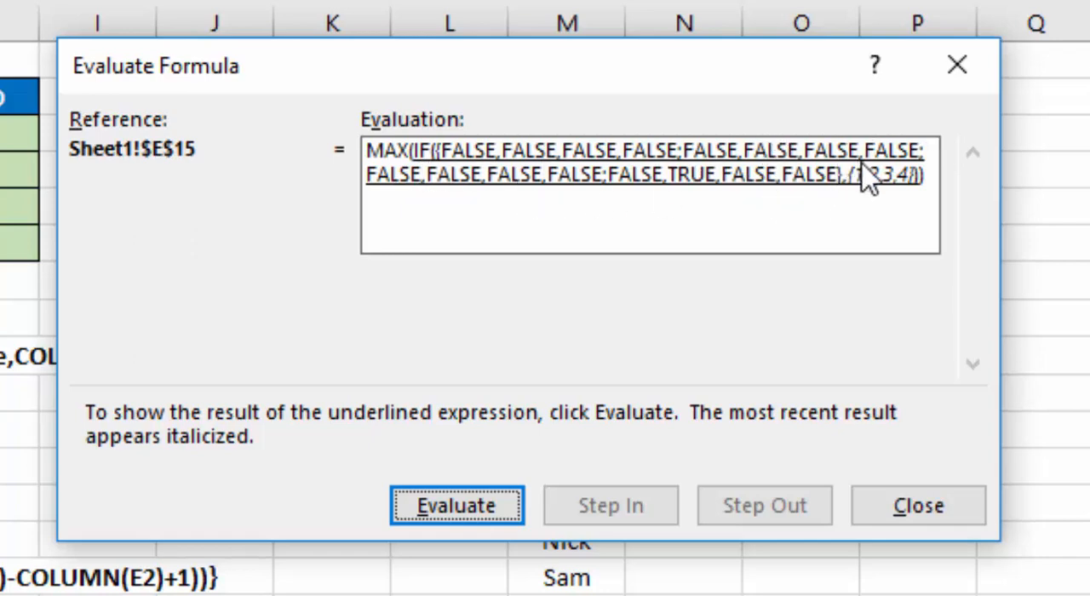
Evaluate the IF array and MAX to the final result 2, then close the evaluation
click(471, 519)
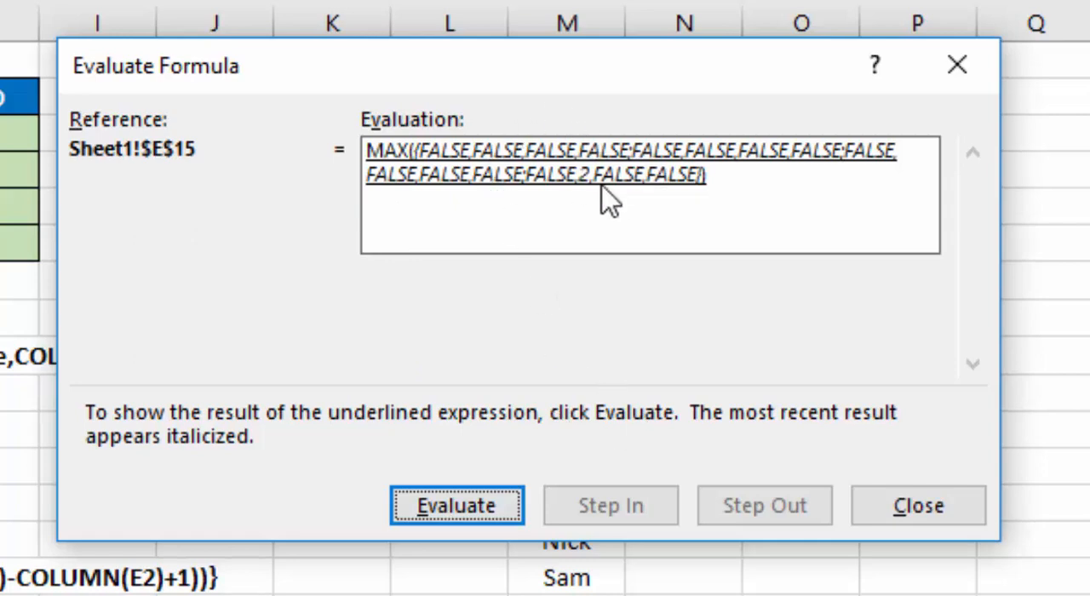
click(470, 526)
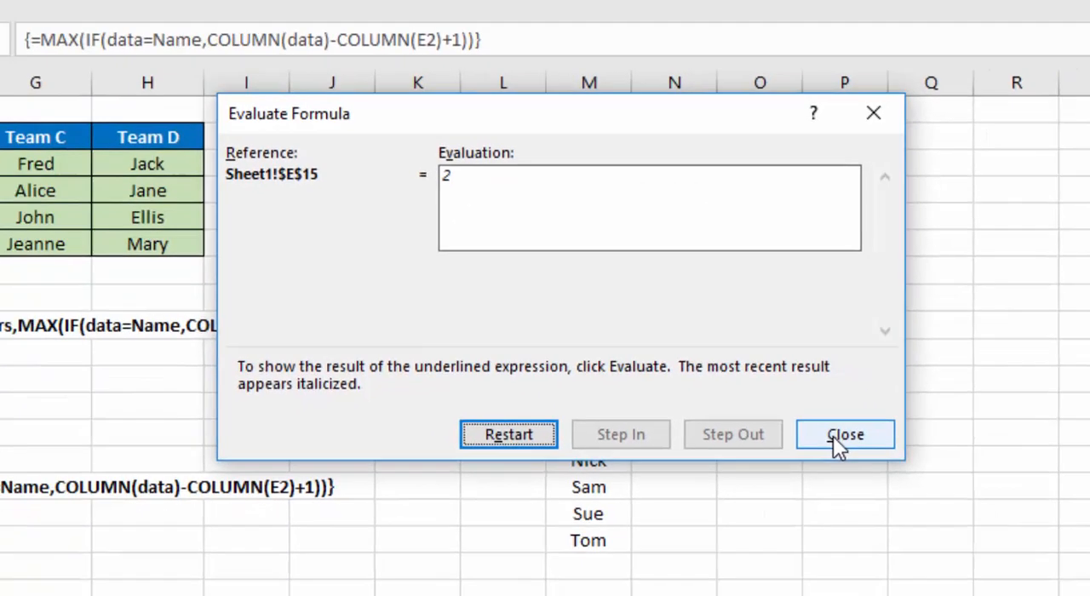
click(1024, 354)
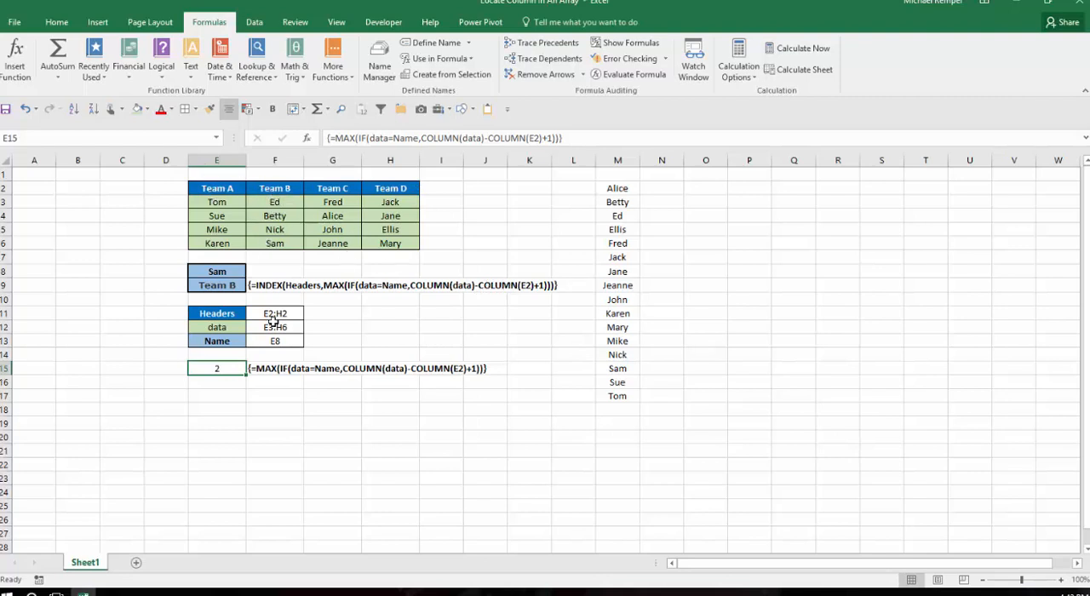
click(217, 287)
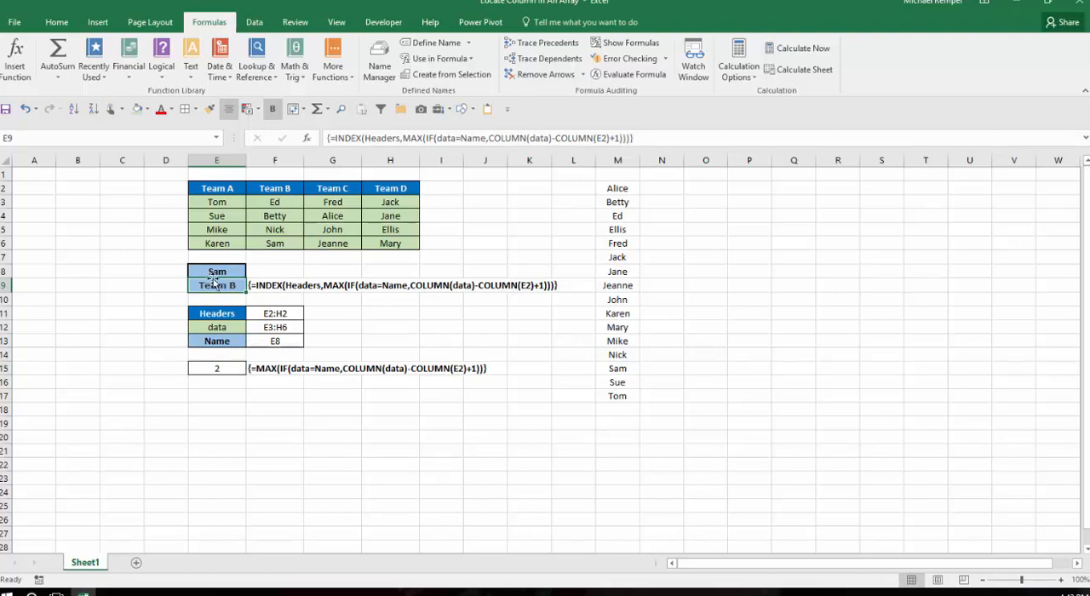
click(366, 138)
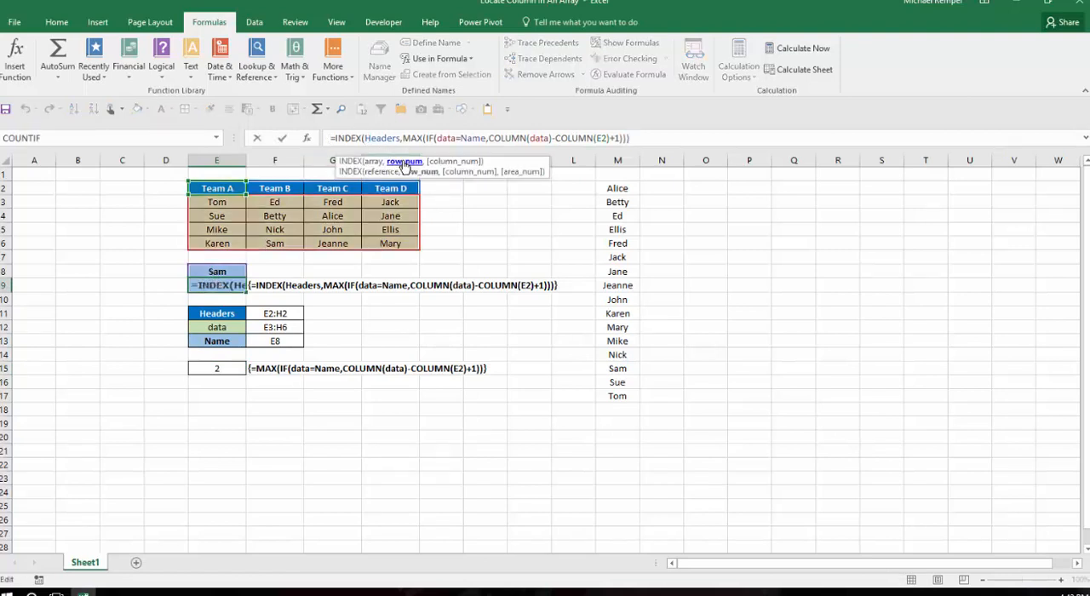
click(405, 161)
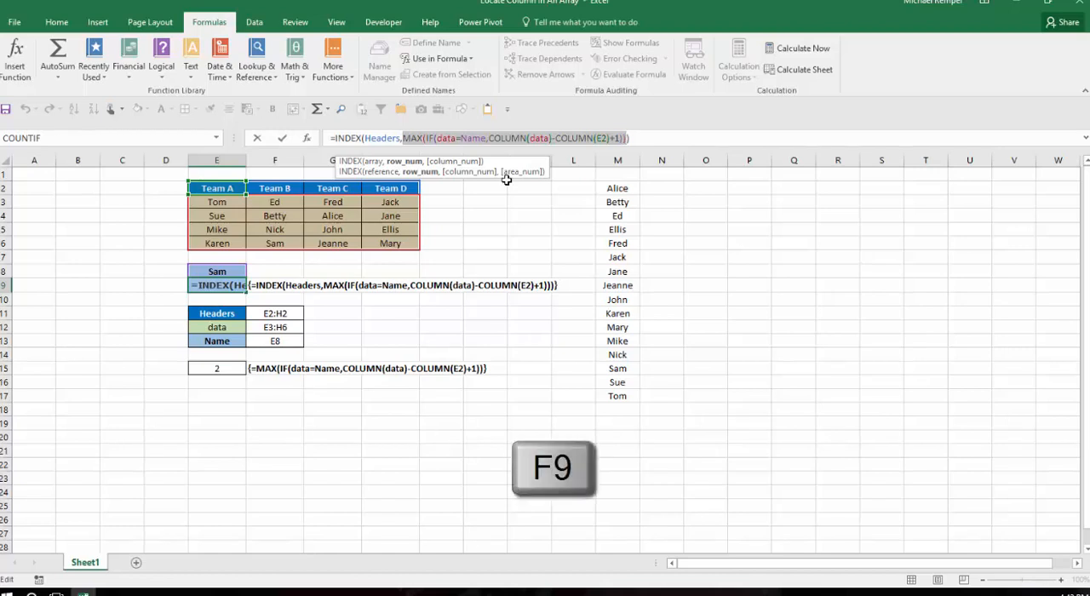
key(F9)
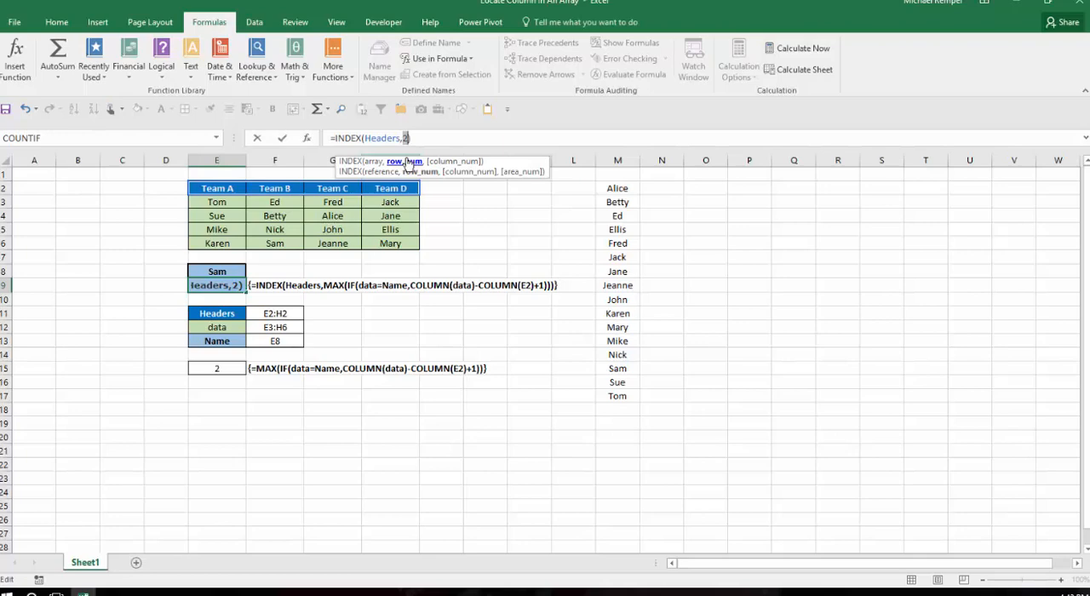
key(Escape)
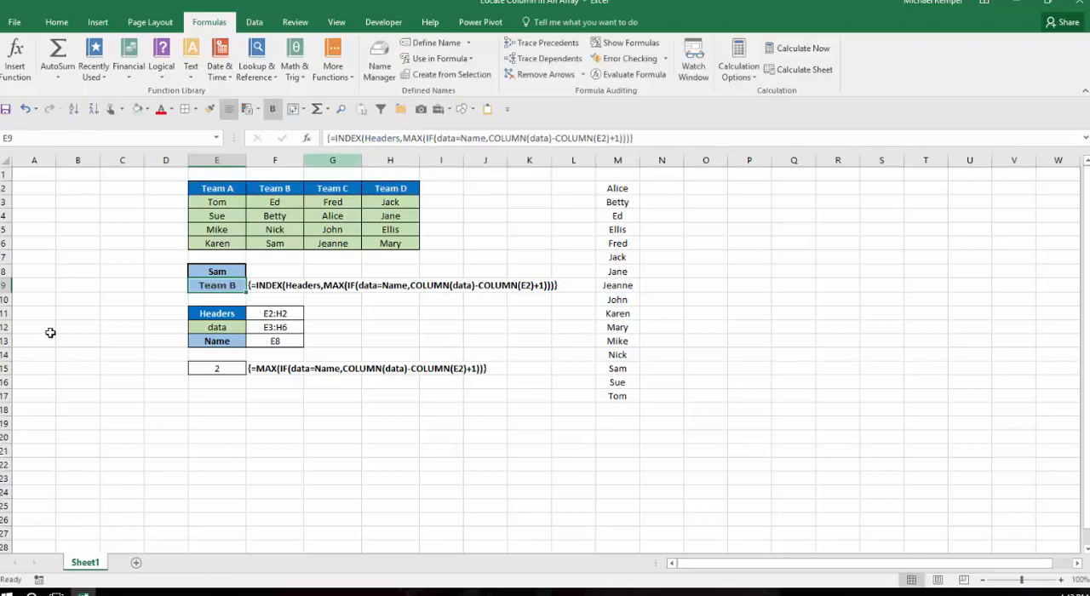